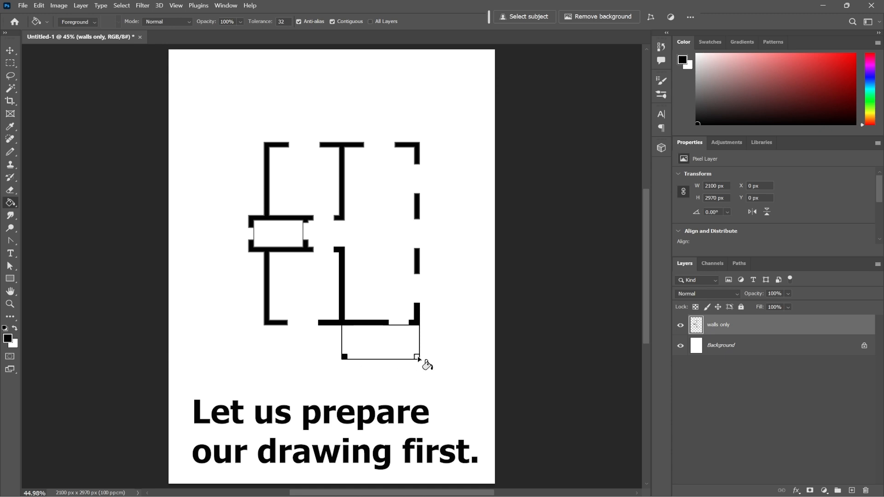
Fill the remaining wall segments of the floor plan with black, undoing any stray fills
{"action": "left_click", "coordinate": [303, 234]}
{"action": "left_click", "coordinate": [419, 147]}
{"action": "left_click", "coordinate": [392, 163]}
{"action": "key", "text": "ctrl+z"}
{"action": "left_click", "coordinate": [364, 144]}
{"action": "left_click", "coordinate": [420, 270]}
{"action": "left_click", "coordinate": [344, 346]}
{"action": "key", "text": "ctrl+z"}
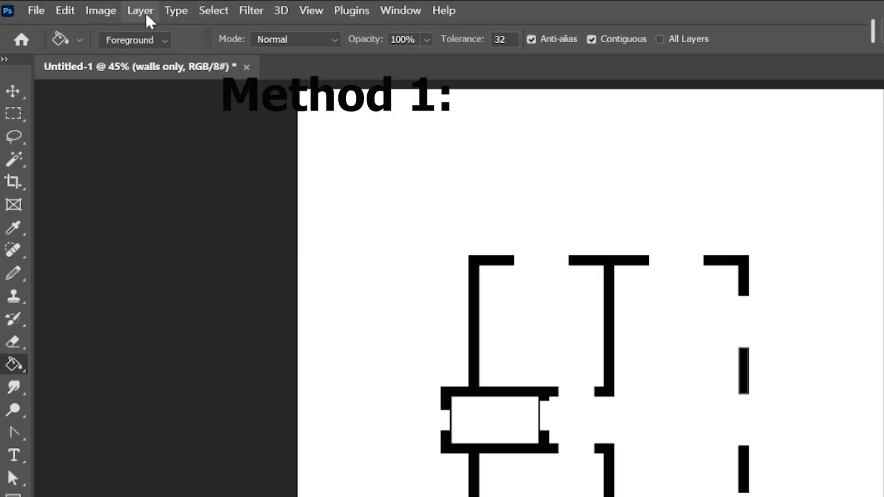
Add a Drop Shadow layer style to the walls only layer
{"action": "left_click", "coordinate": [81, 5]}
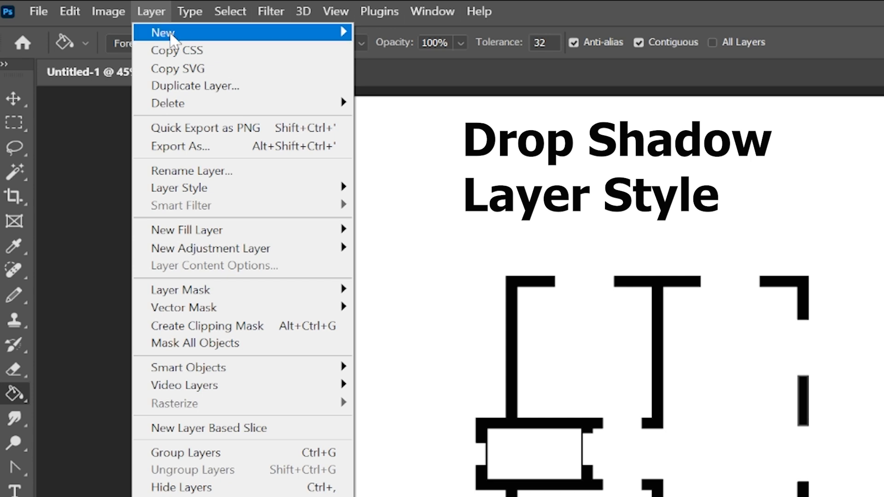
{"action": "mouse_move", "coordinate": [224, 199]}
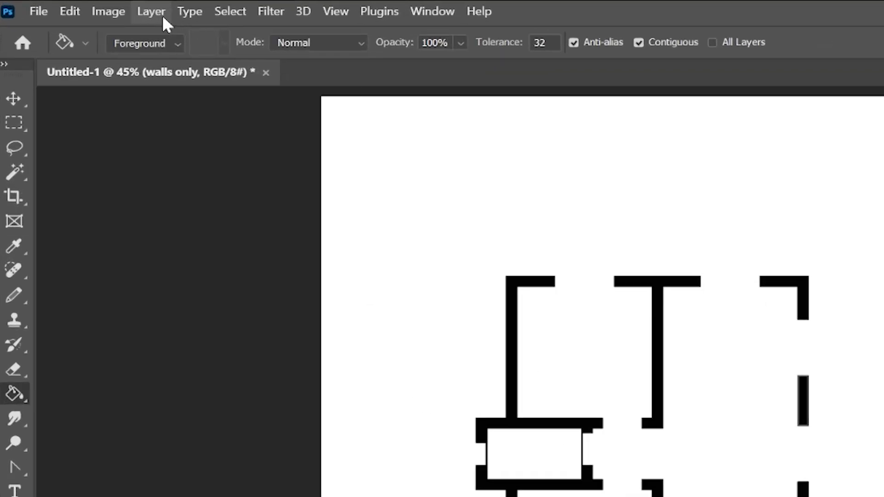
{"action": "left_click", "coordinate": [161, 14]}
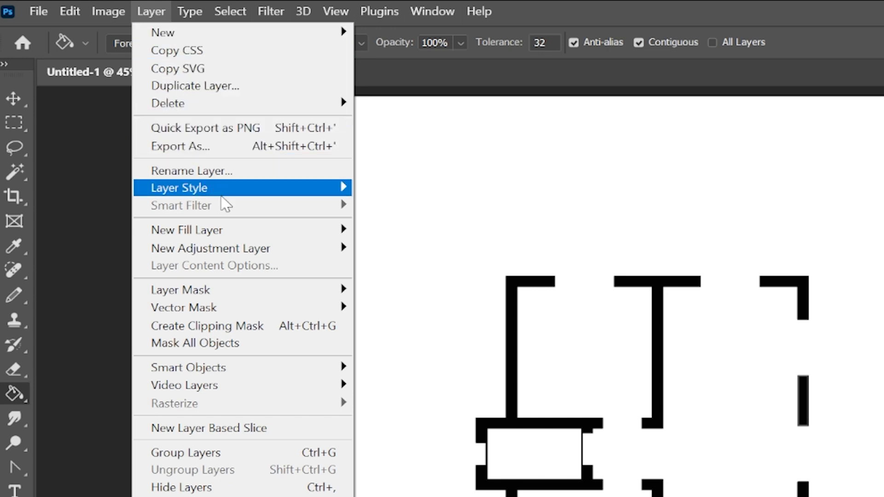
{"action": "mouse_move", "coordinate": [224, 200]}
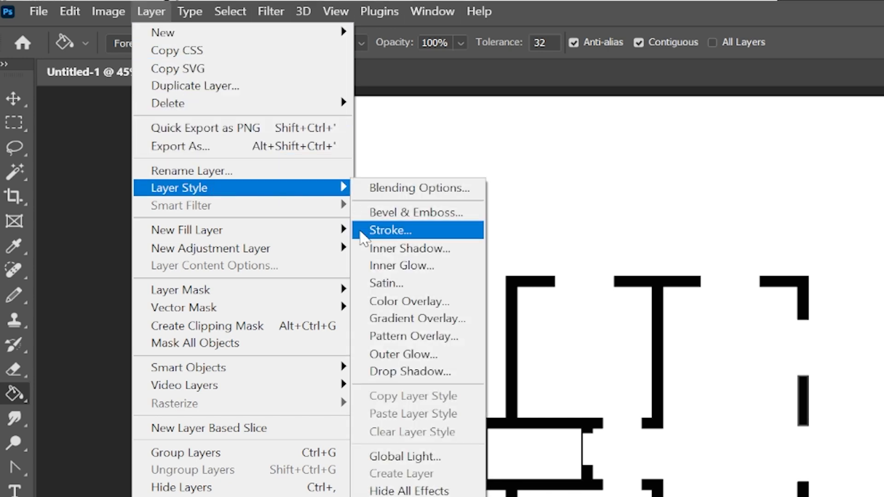
{"action": "left_click", "coordinate": [400, 369]}
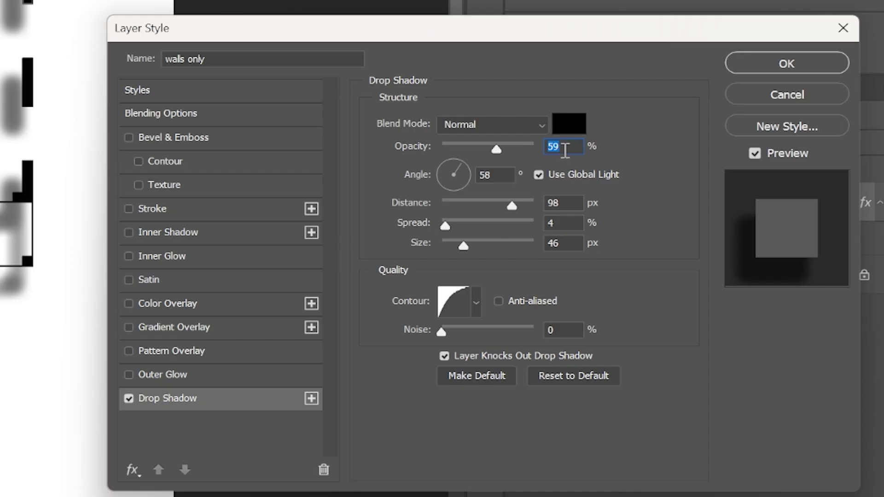
Try the drop shadow at 100% opacity and settle on 60%
{"action": "left_click", "coordinate": [704, 297]}
{"action": "key", "text": "BackSpace"}
{"action": "key", "text": "BackSpace"}
{"action": "type", "text": "100"}
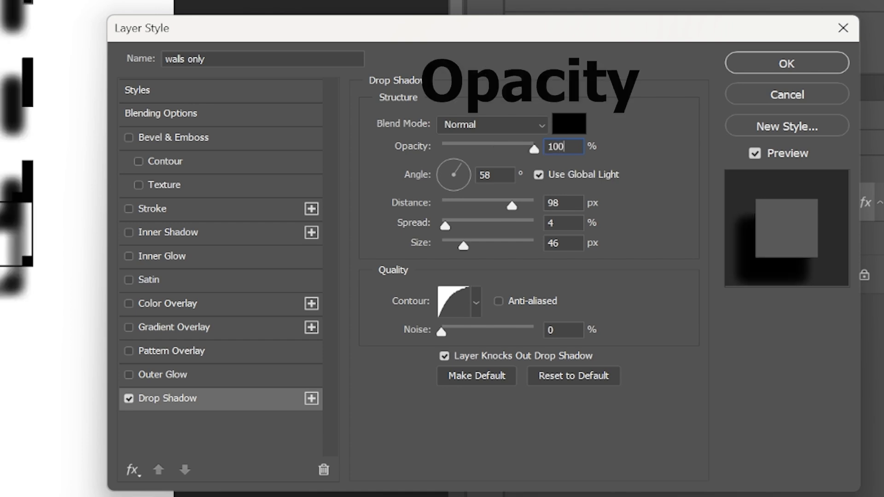
{"action": "key", "text": "BackSpace"}
{"action": "key", "text": "BackSpace"}
{"action": "key", "text": "BackSpace"}
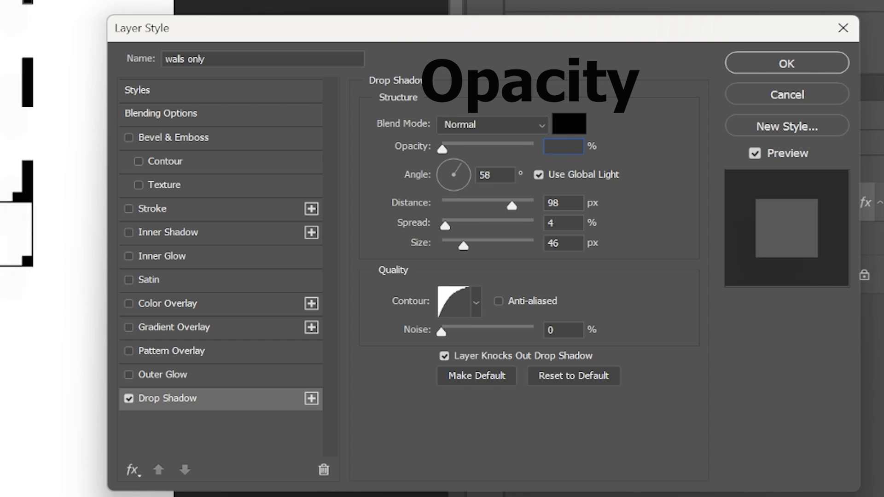
{"action": "type", "text": "60"}
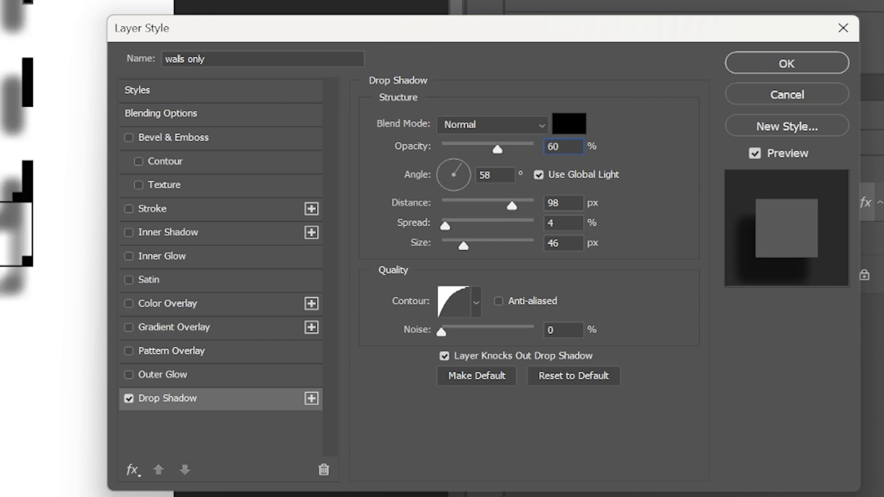
Try drop shadow angles of 45° and 50° and settle on 60°
{"action": "left_click", "coordinate": [499, 174]}
{"action": "key", "text": "BackSpace"}
{"action": "key", "text": "BackSpace"}
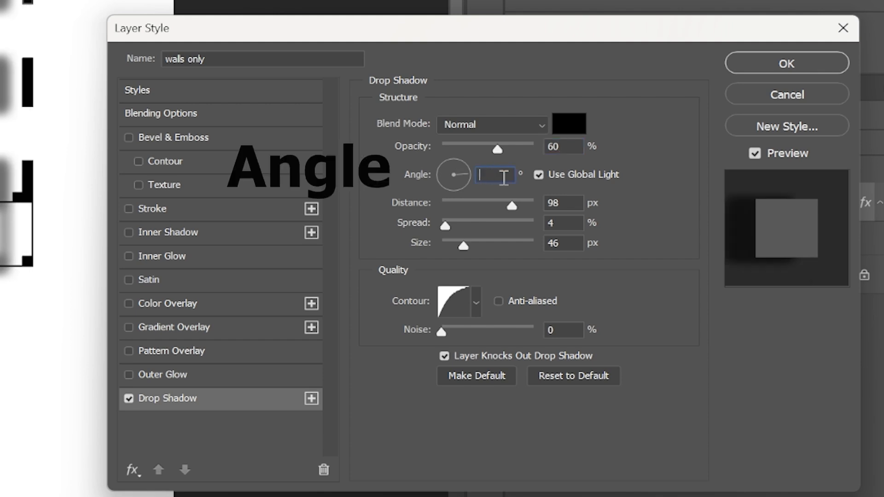
{"action": "type", "text": "45"}
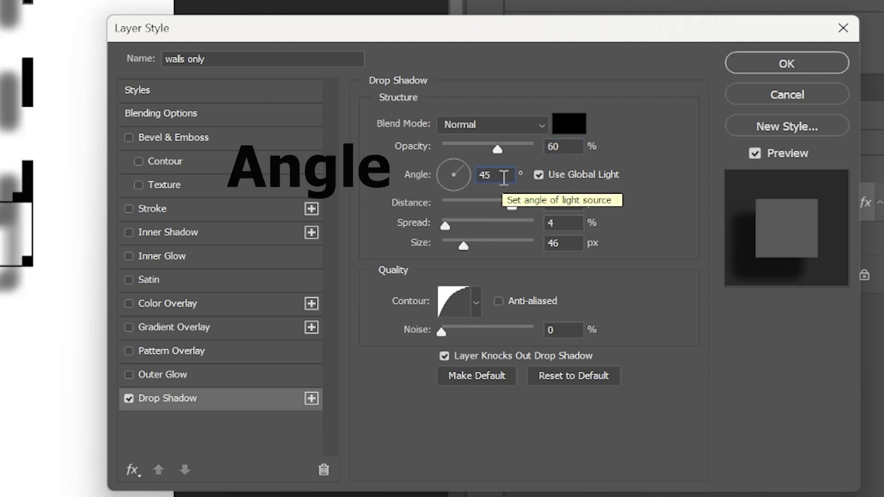
{"action": "key", "text": "BackSpace"}
{"action": "key", "text": "BackSpace"}
{"action": "type", "text": "50"}
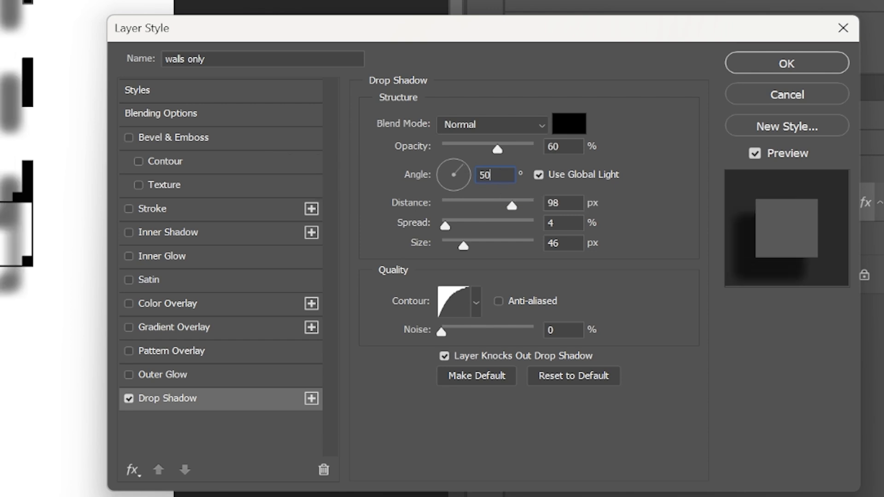
{"action": "key", "text": "BackSpace"}
{"action": "key", "text": "BackSpace"}
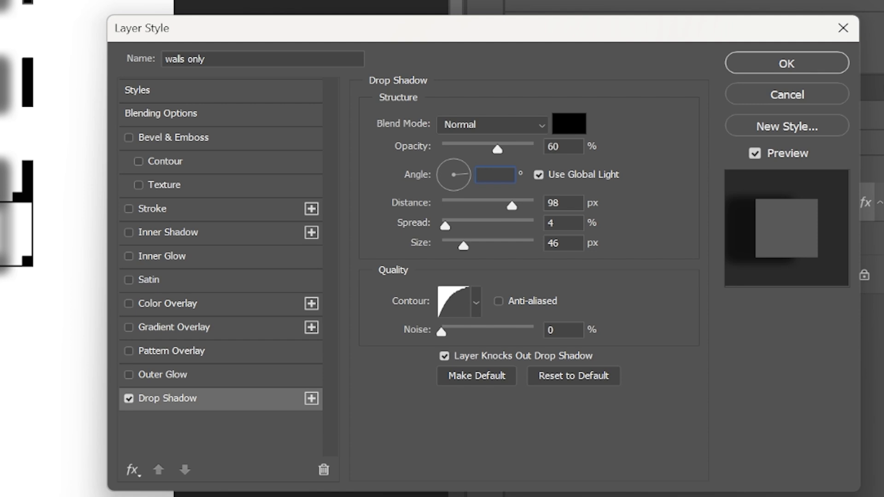
{"action": "type", "text": "60"}
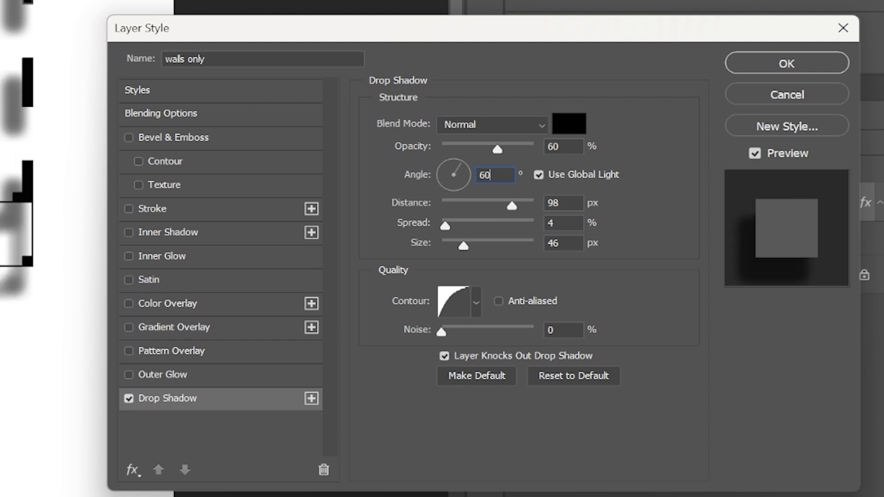
Reduce the drop shadow's distance to 29 px, spread to 1% and size to 21 px, and apply the layer style
{"action": "left_click_drag", "start_coordinate": [512, 210], "coordinate": [470, 206]}
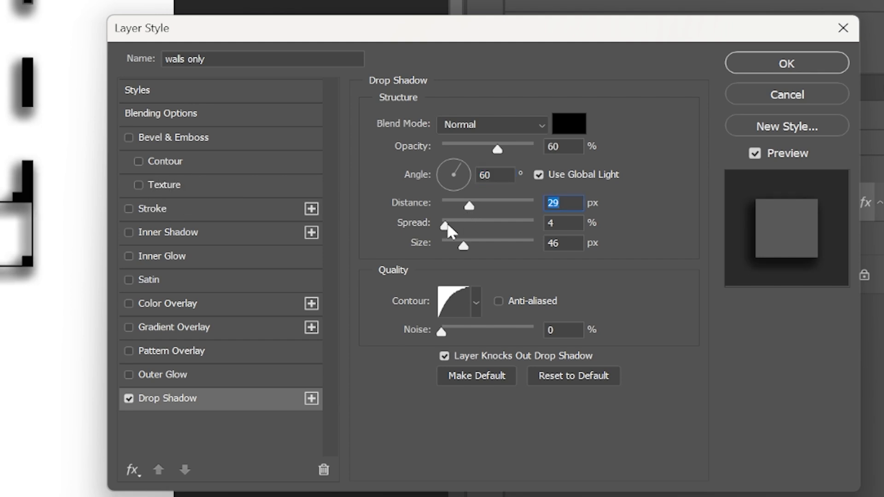
{"action": "left_click_drag", "start_coordinate": [445, 224], "coordinate": [455, 246]}
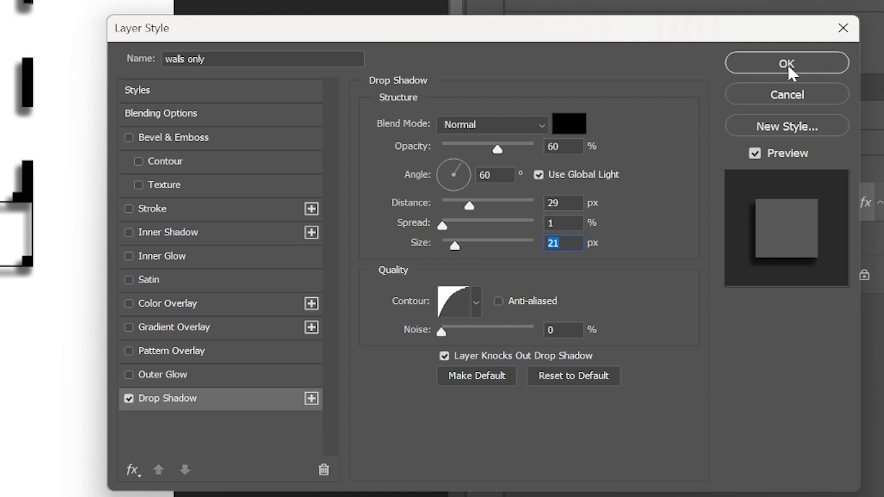
{"action": "left_click", "coordinate": [809, 72]}
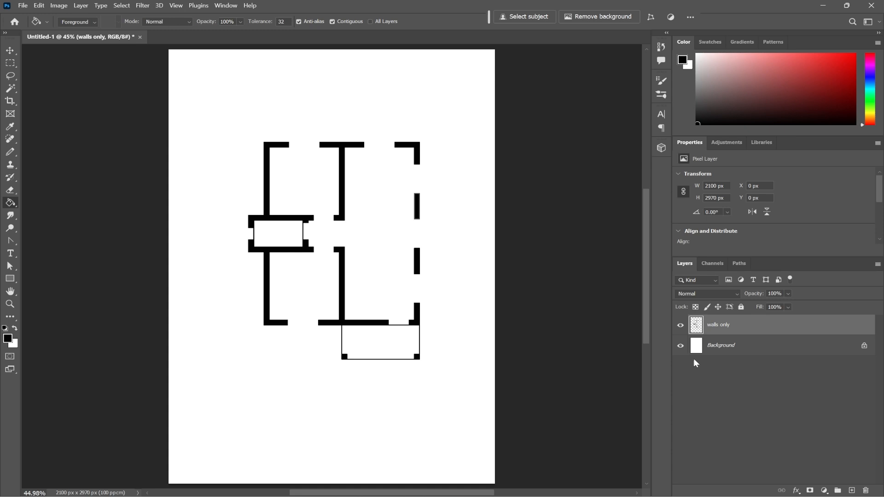
Duplicate the walls only layer and rename the copy Shadow
{"action": "right_click", "coordinate": [722, 326]}
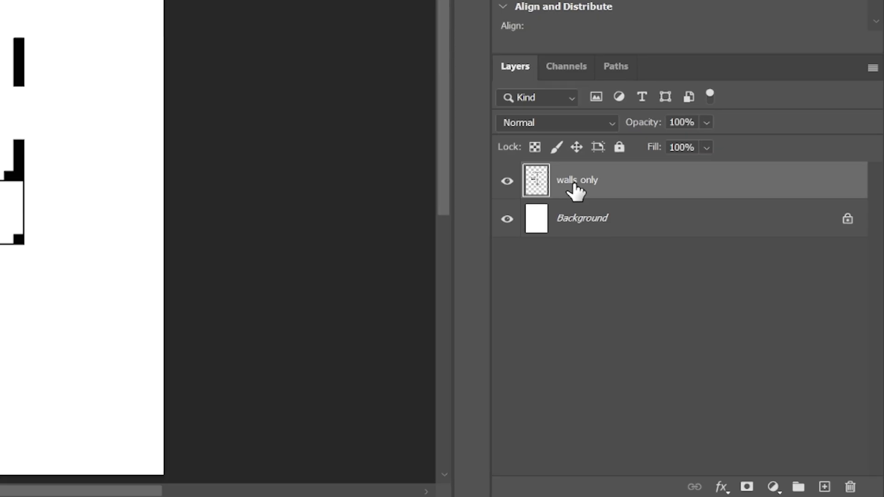
{"action": "left_click_drag", "start_coordinate": [718, 329], "coordinate": [828, 478]}
{"action": "left_click_drag", "start_coordinate": [779, 464], "coordinate": [824, 487]}
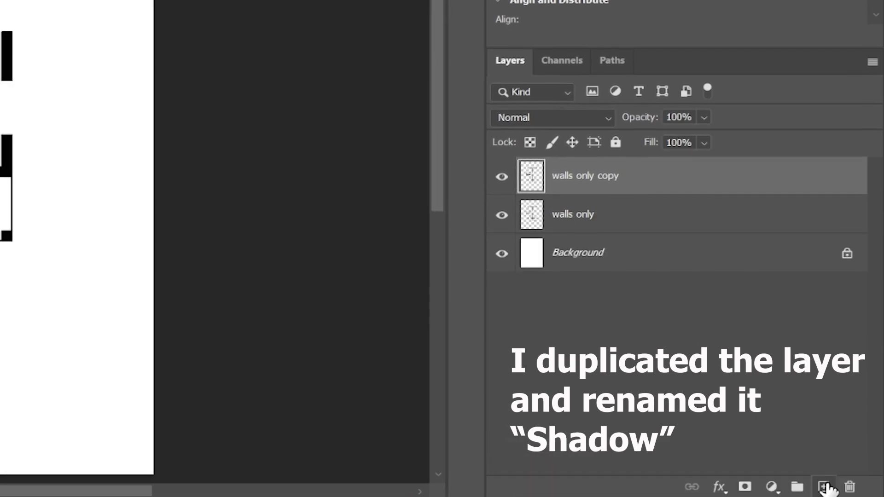
{"action": "right_click", "coordinate": [592, 178]}
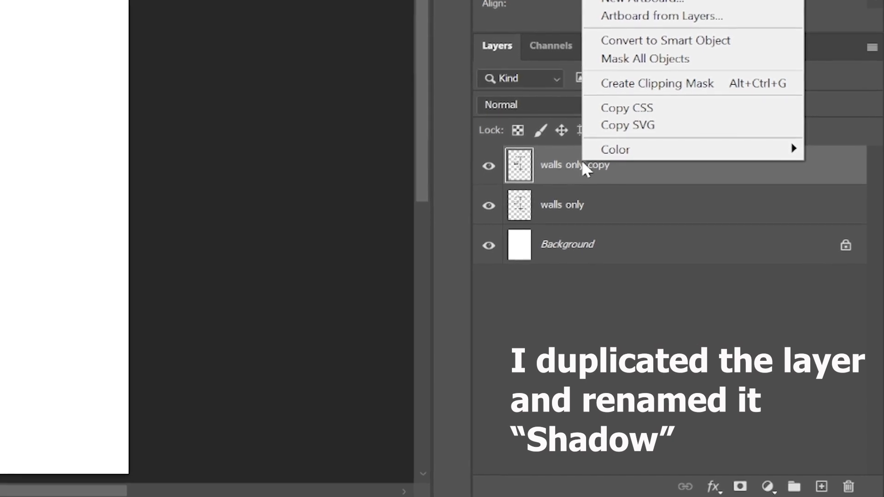
{"action": "double_click", "coordinate": [562, 171]}
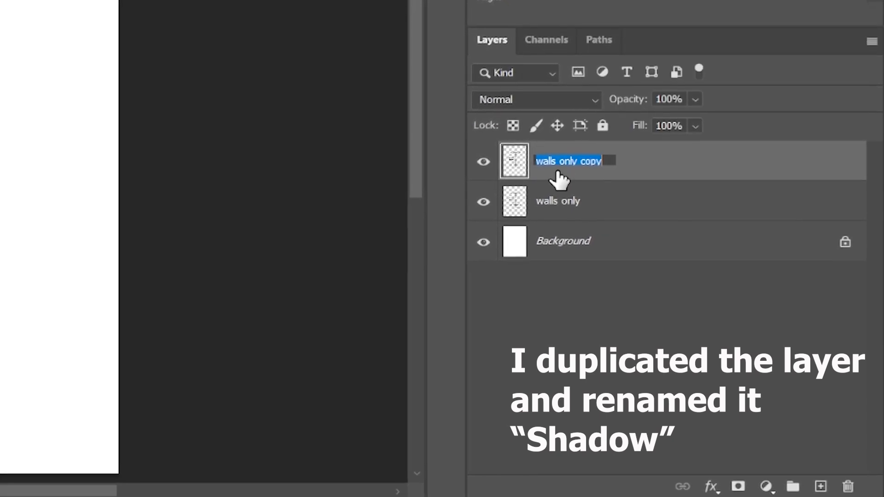
{"action": "type", "text": "Shadow"}
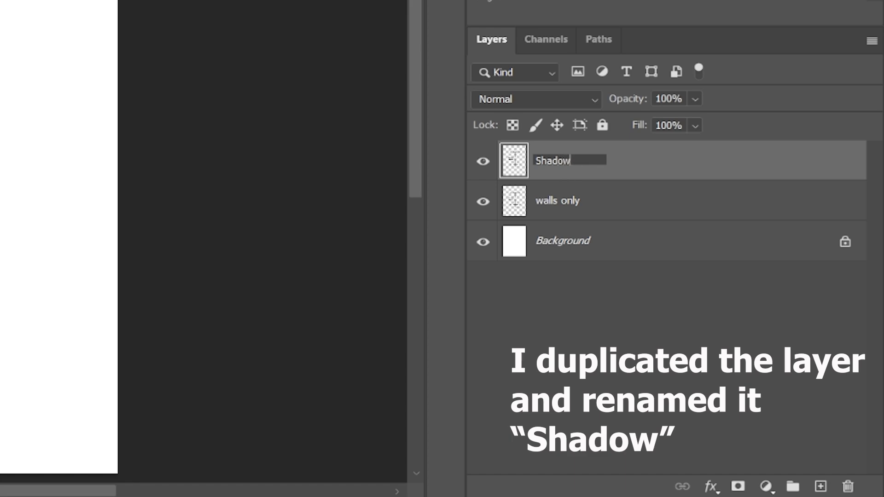
{"action": "key", "text": "Return"}
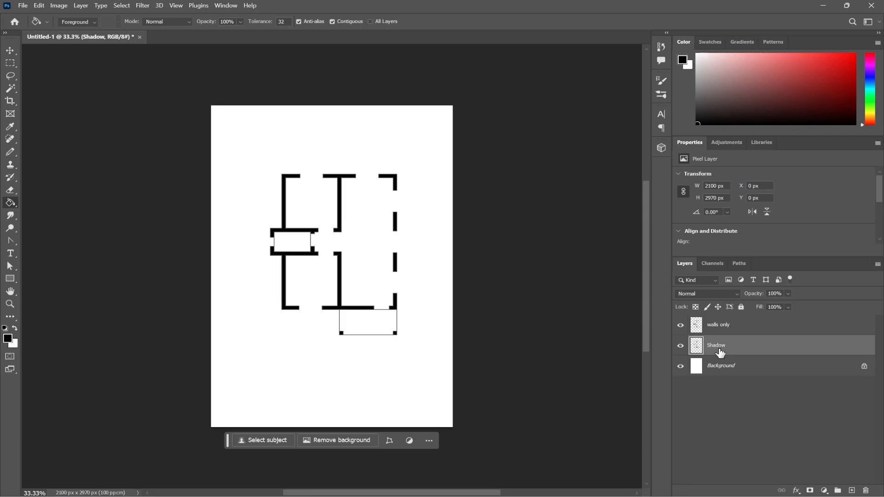
Clear the selection of the Shadow layer's outline and apply a Gaussian Blur with a 45.6-pixel radius to that layer
{"action": "left_click", "coordinate": [696, 346], "text": "ctrl"}
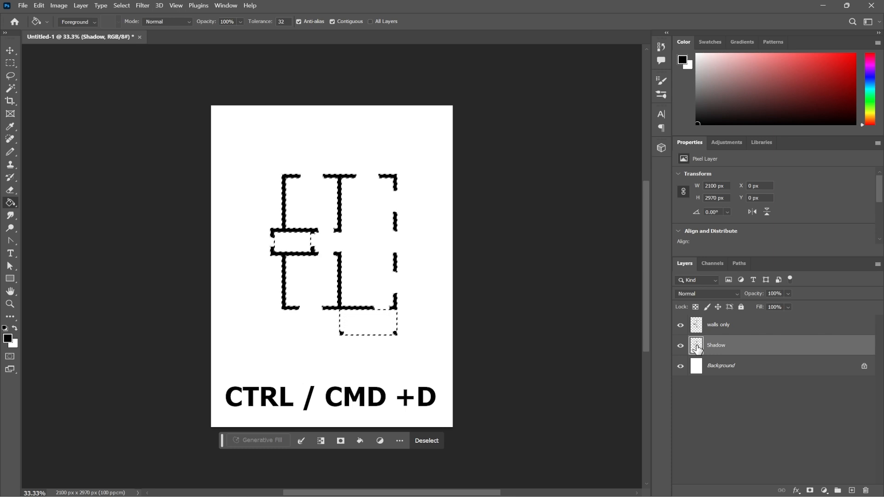
{"action": "left_click", "coordinate": [427, 441]}
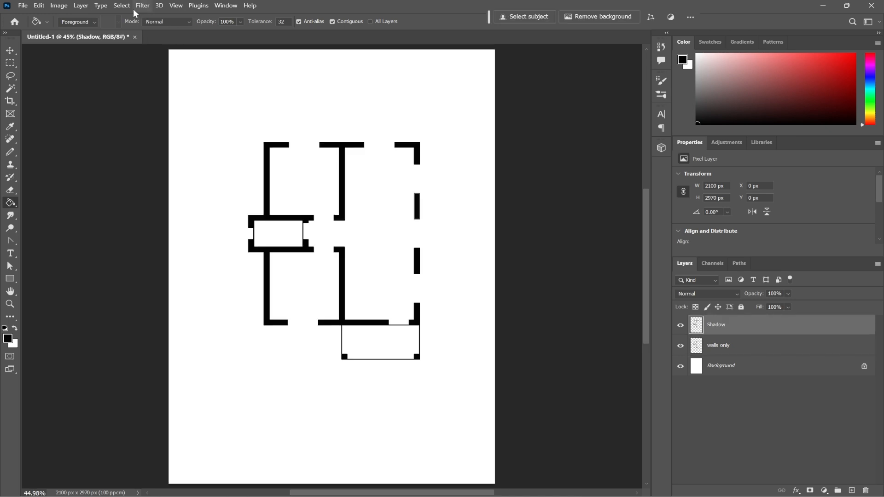
{"action": "left_click", "coordinate": [138, 6]}
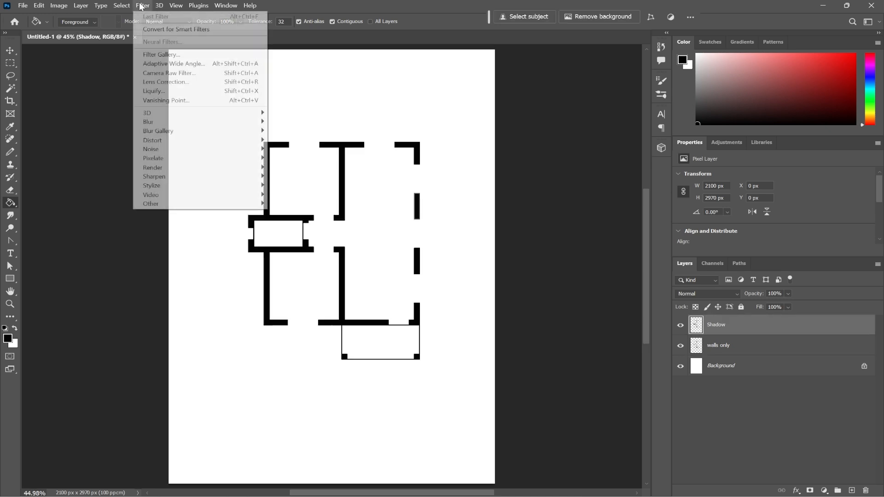
{"action": "mouse_move", "coordinate": [176, 127]}
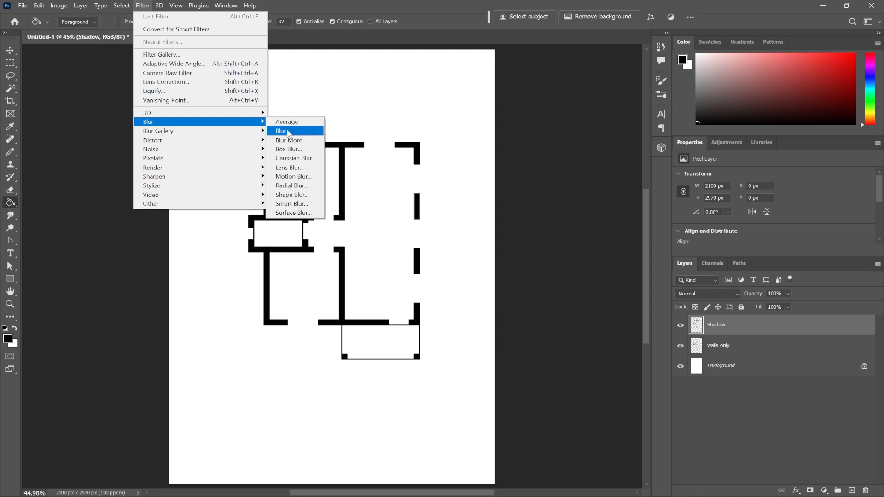
{"action": "left_click", "coordinate": [296, 158]}
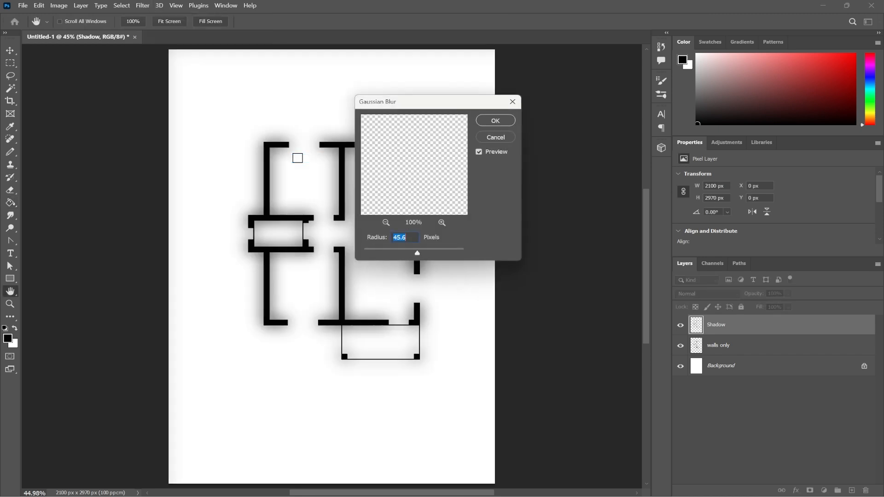
{"action": "left_click", "coordinate": [495, 120]}
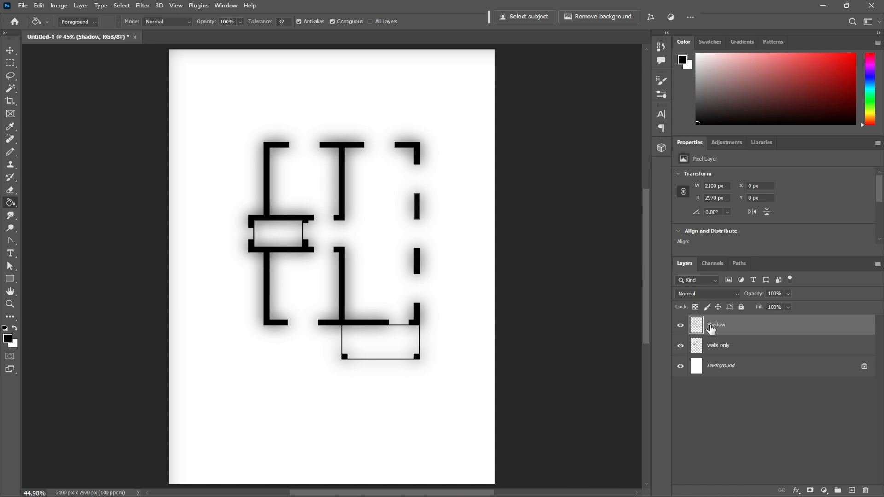
Move the blurred Shadow layer left and down to X -45 px and Y 30 px
{"action": "left_click", "coordinate": [10, 50]}
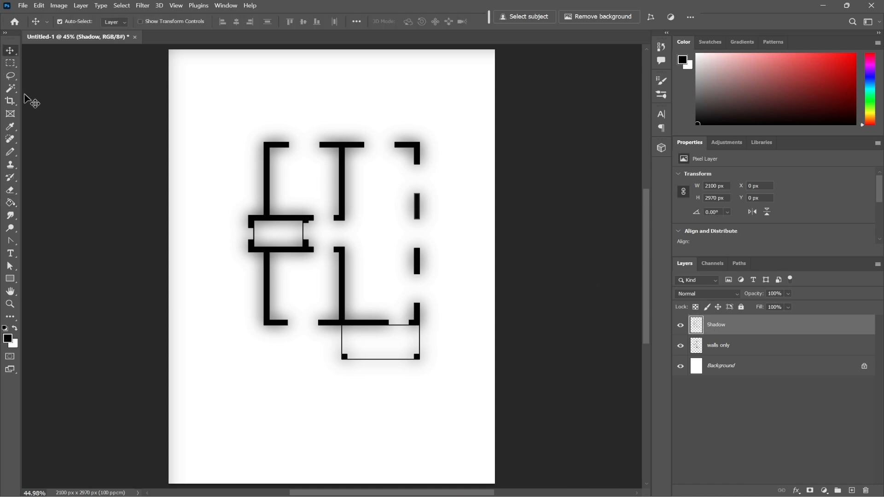
{"action": "key", "text": "Left"}
{"action": "key", "text": "Left"}
{"action": "key", "text": "Left"}
{"action": "key", "text": "Left"}
{"action": "key", "text": "Left"}
{"action": "key", "text": "Left"}
{"action": "key", "text": "Left"}
{"action": "key", "text": "Left"}
{"action": "key", "text": "Left"}
{"action": "key", "text": "Left"}
{"action": "key", "text": "Left"}
{"action": "key", "text": "Left"}
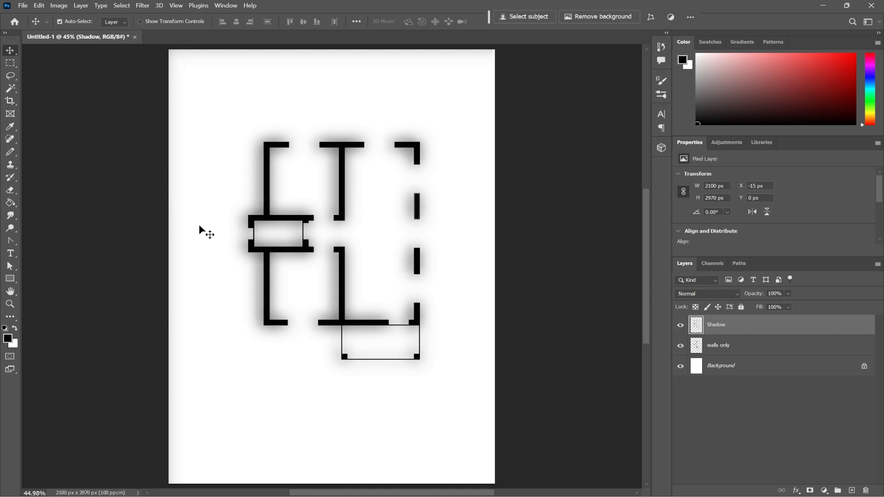
{"action": "key", "text": "shift+Left"}
{"action": "key", "text": "shift+Left"}
{"action": "key", "text": "shift+Left"}
{"action": "key", "text": "shift+Down"}
{"action": "key", "text": "shift+Down"}
{"action": "key", "text": "shift+Down"}
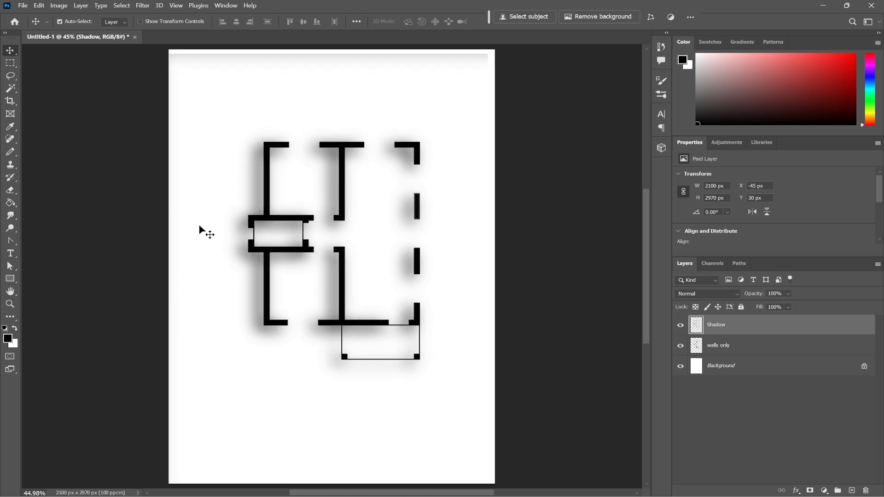
Nudge the Shadow layer back to X -29 px and Y 24 px, and place it below the walls only layer
{"action": "key", "text": "Right"}
{"action": "key", "text": "Right"}
{"action": "key", "text": "Up"}
{"action": "key", "text": "Up"}
{"action": "key", "text": "Up"}
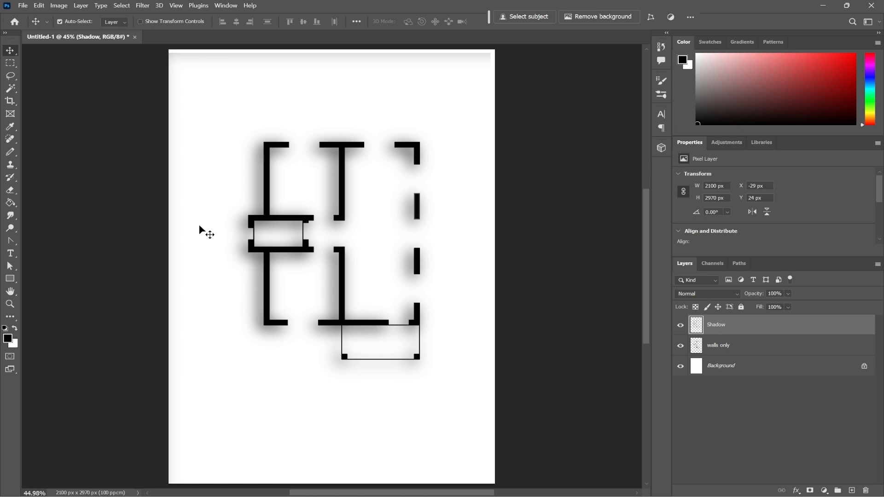
{"action": "left_click_drag", "start_coordinate": [727, 327], "coordinate": [735, 360]}
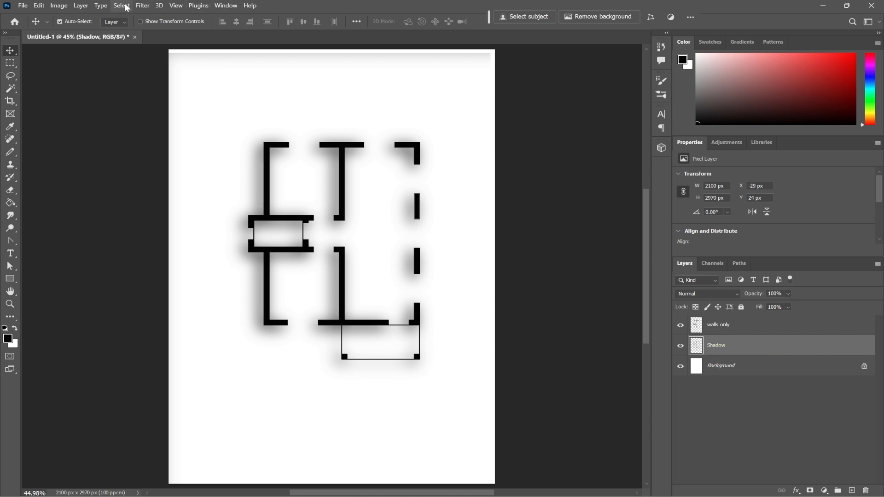
Apply the plain Blur filter to the Shadow layer
{"action": "left_click", "coordinate": [143, 6]}
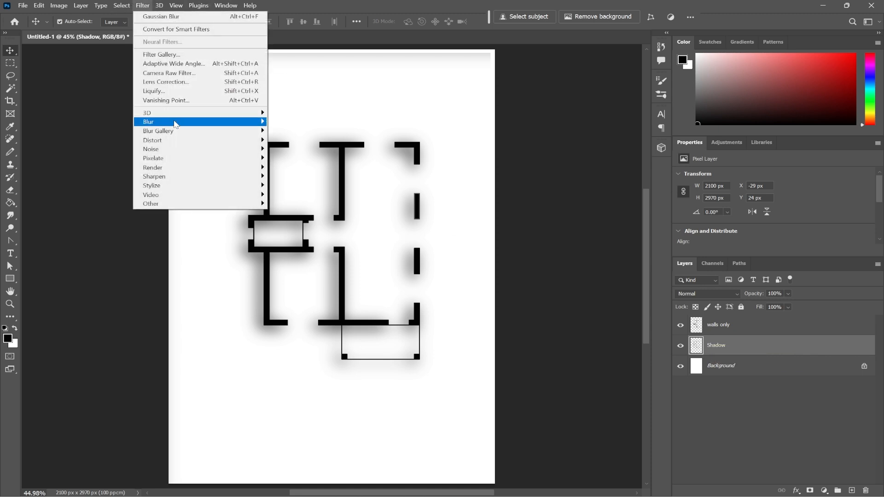
{"action": "mouse_move", "coordinate": [175, 124]}
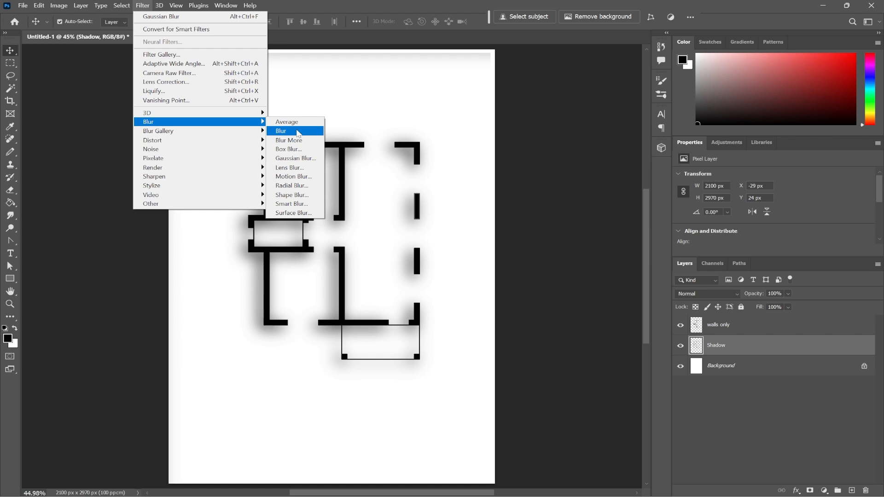
{"action": "left_click", "coordinate": [281, 130]}
Set up another Gaussian Blur on the Shadow layer with a radius of 6.0 pixels
{"action": "left_click", "coordinate": [143, 5]}
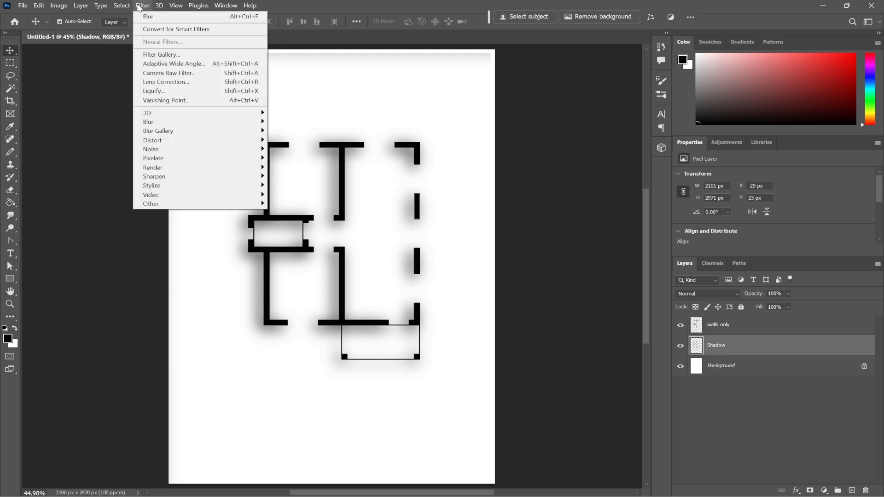
{"action": "mouse_move", "coordinate": [178, 122]}
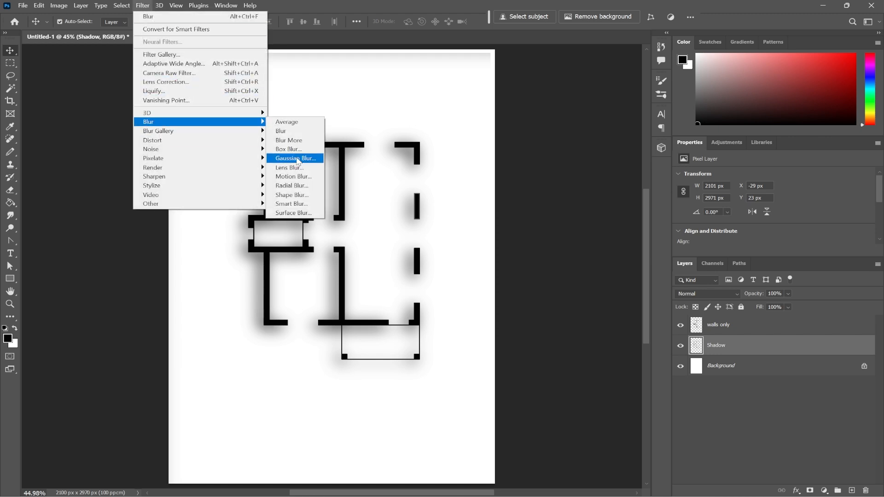
{"action": "left_click", "coordinate": [296, 159]}
{"action": "left_click_drag", "start_coordinate": [417, 253], "coordinate": [396, 254]}
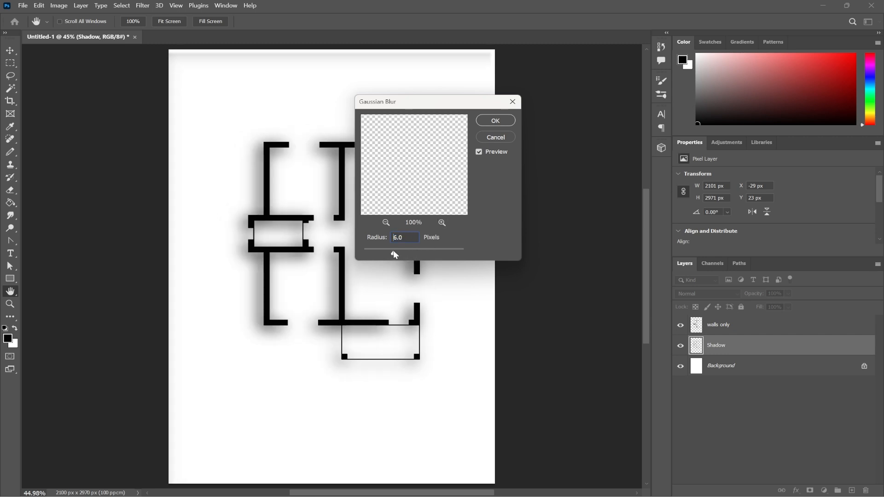